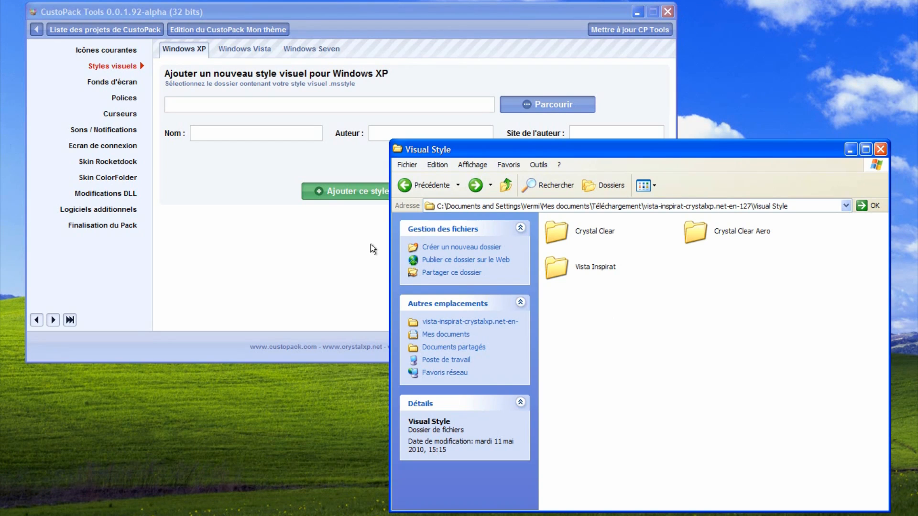
left_click(373, 249)
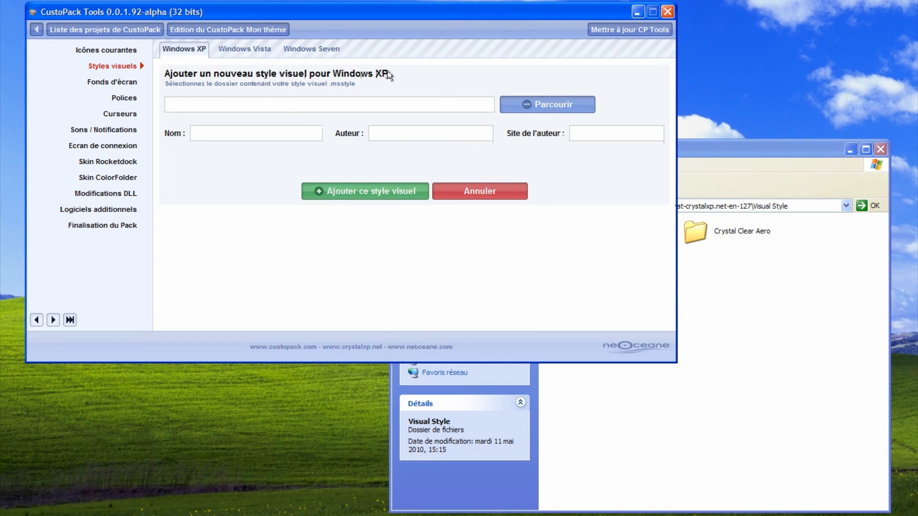
left_click(728, 292)
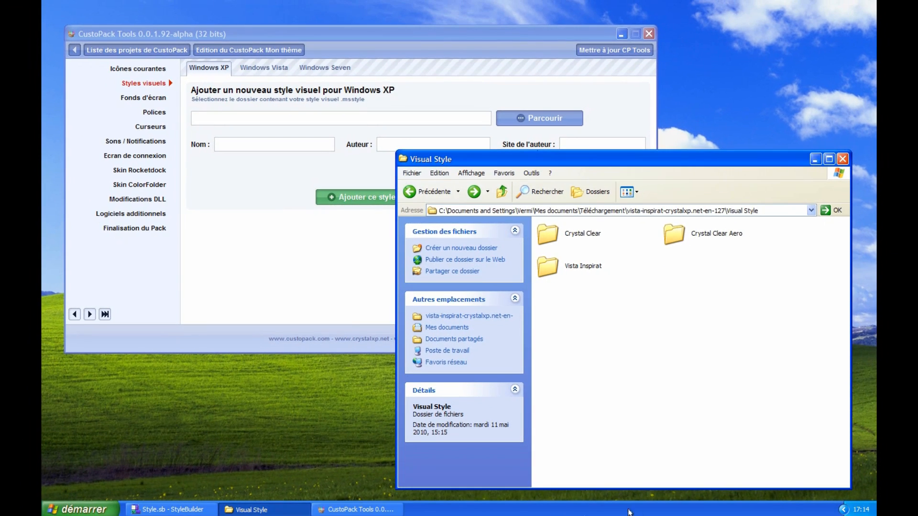
left_click(81, 508)
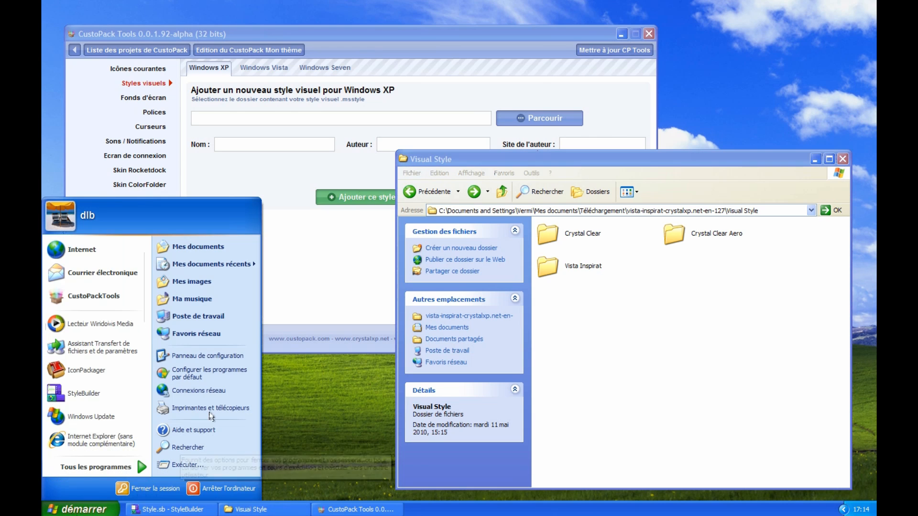
left_click(627, 323)
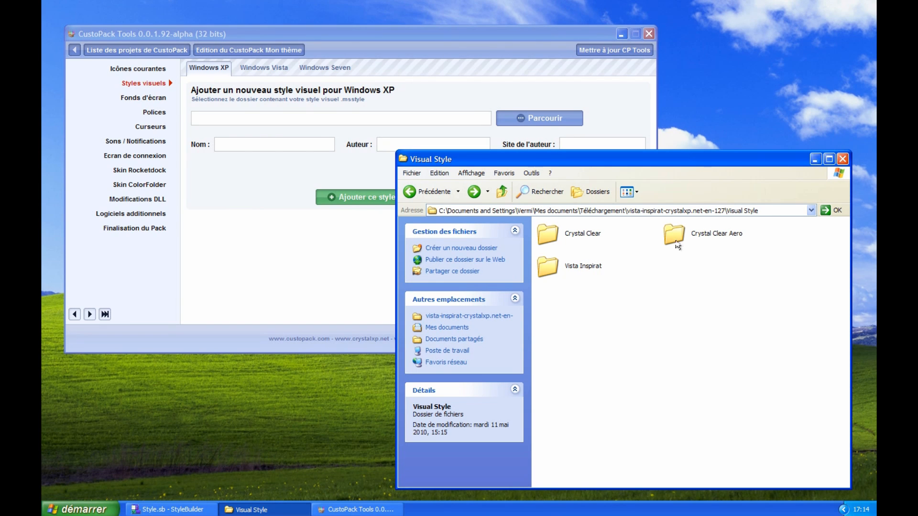
Step: Apply the Crystal Clear visual style from its .msstyles file and view it on the folder window and Start menu
double_click(579, 241)
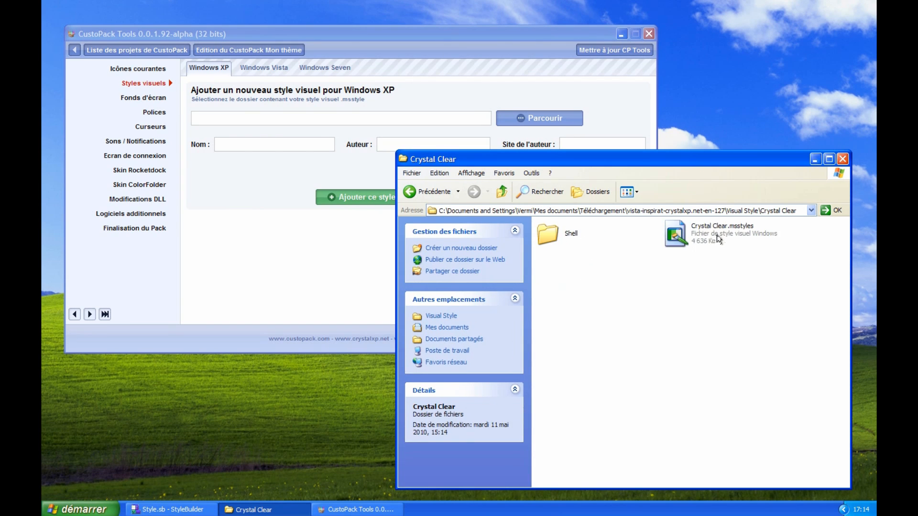
double_click(724, 242)
left_click(277, 282)
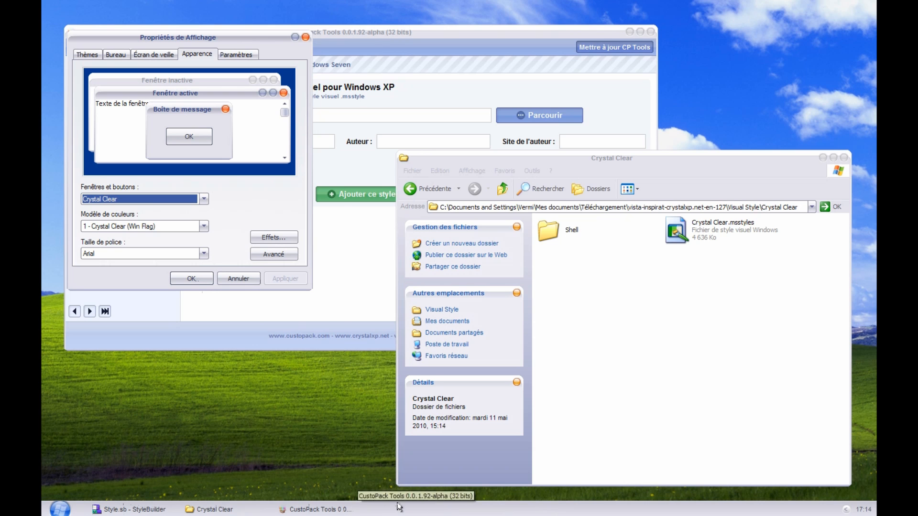
left_click(540, 159)
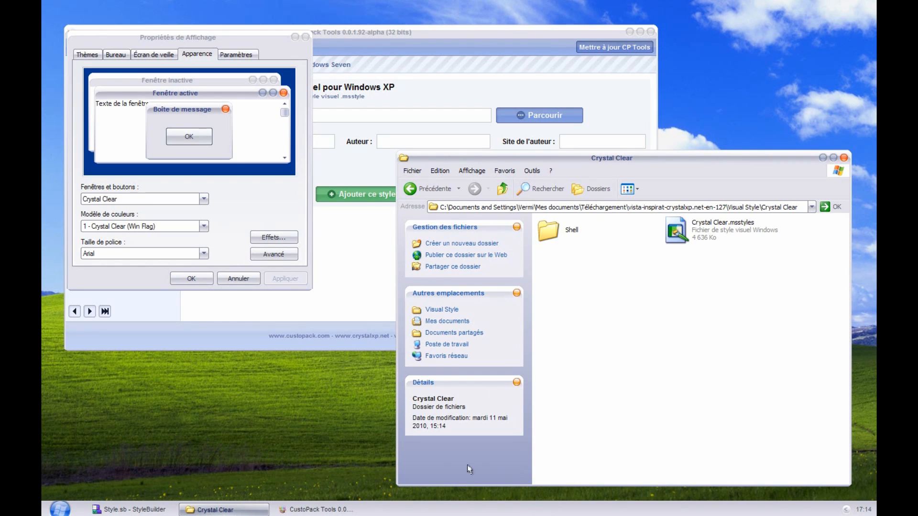
left_click(60, 509)
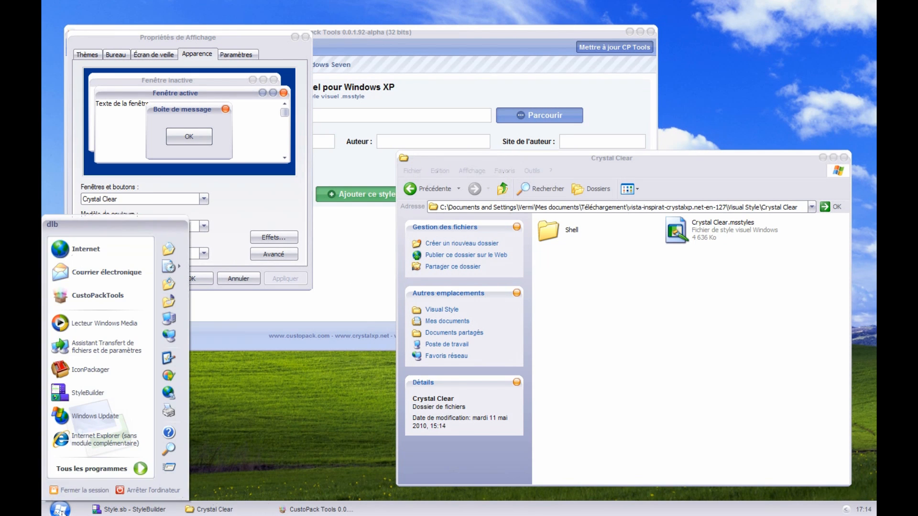
left_click(219, 216)
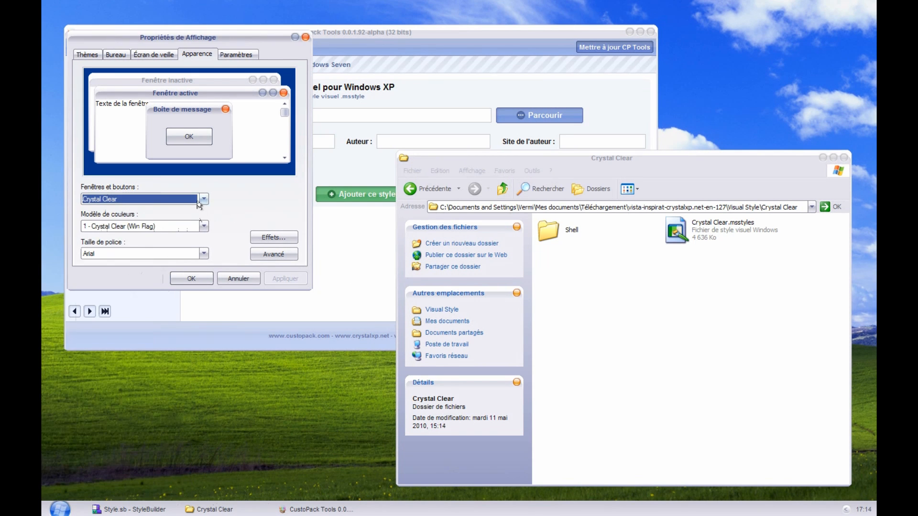
Step: Restore the Style Windows XP appearance for windows and buttons, and return to the Visual Style folder
left_click(203, 199)
left_click(115, 270)
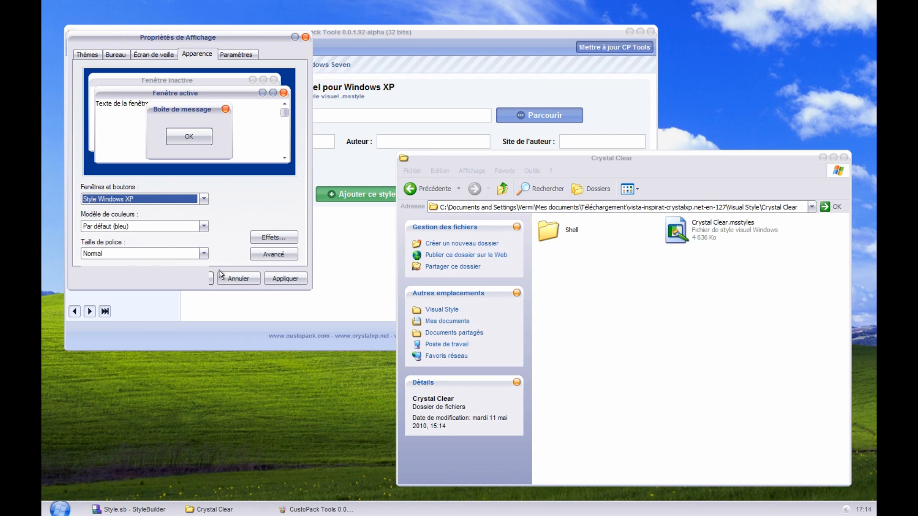
left_click(287, 279)
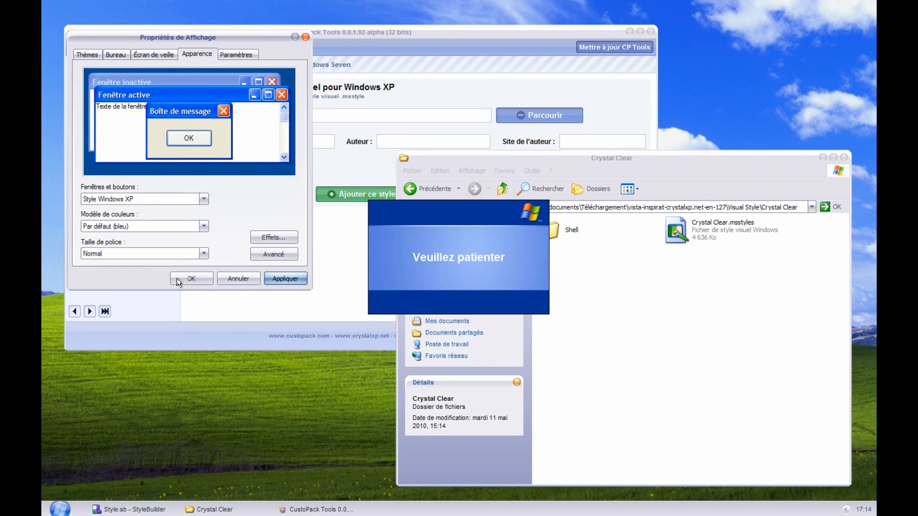
left_click(178, 282)
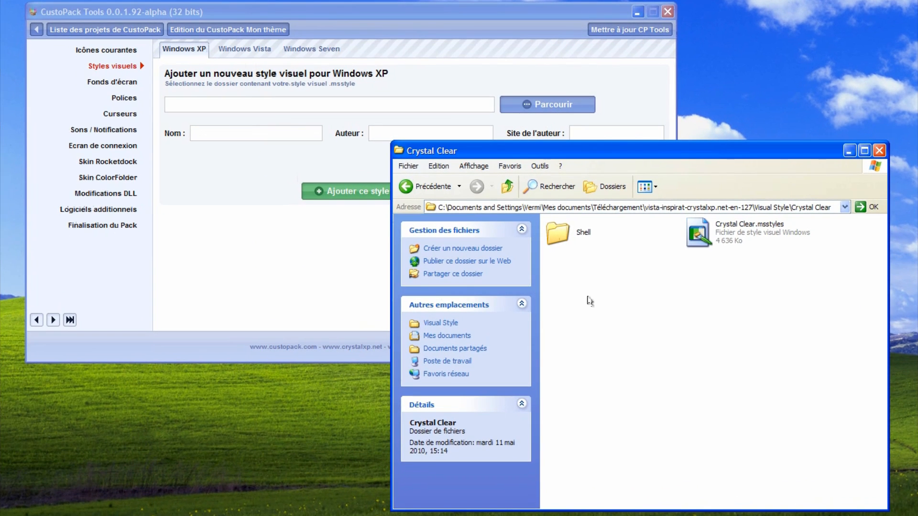
left_click(432, 189)
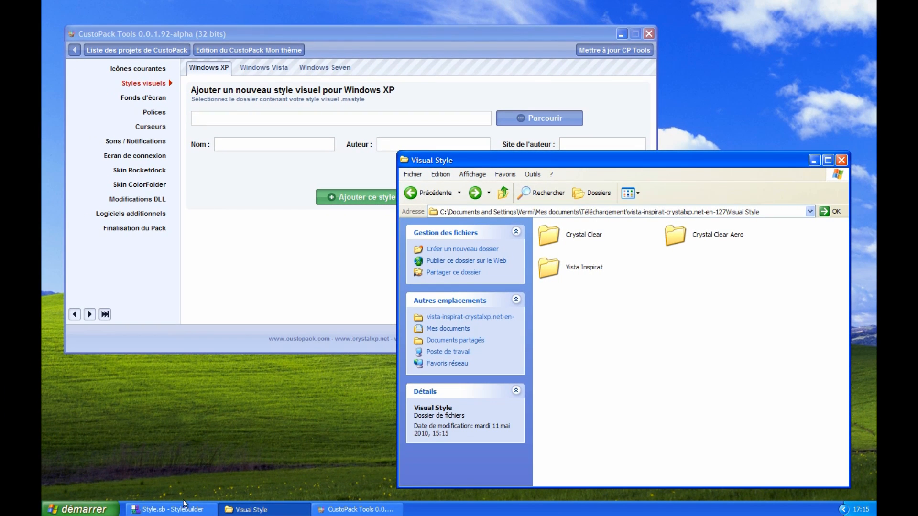
Step: Switch to StyleBuilder with Style.sb, enlarge its window and examine the caption bar properties and the Documentation, Blue and Homestead parts
left_click(184, 507)
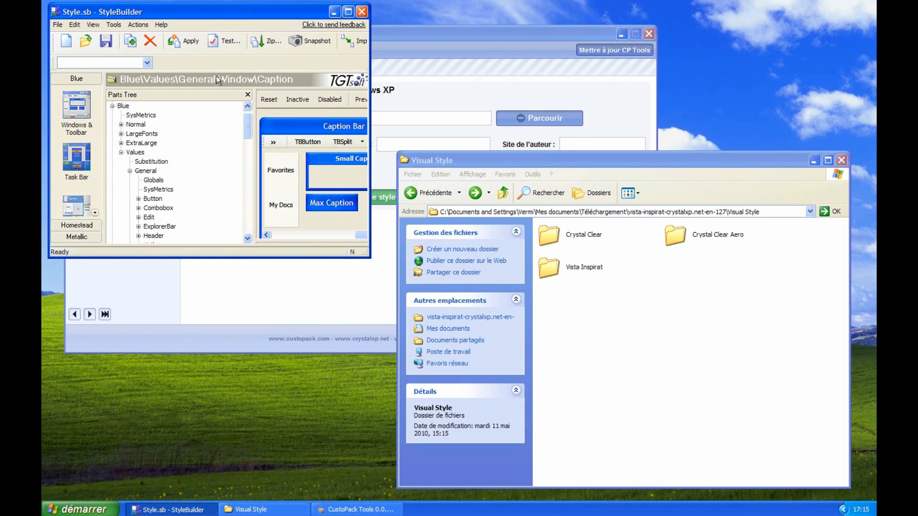
left_click_drag(366, 252, 602, 401)
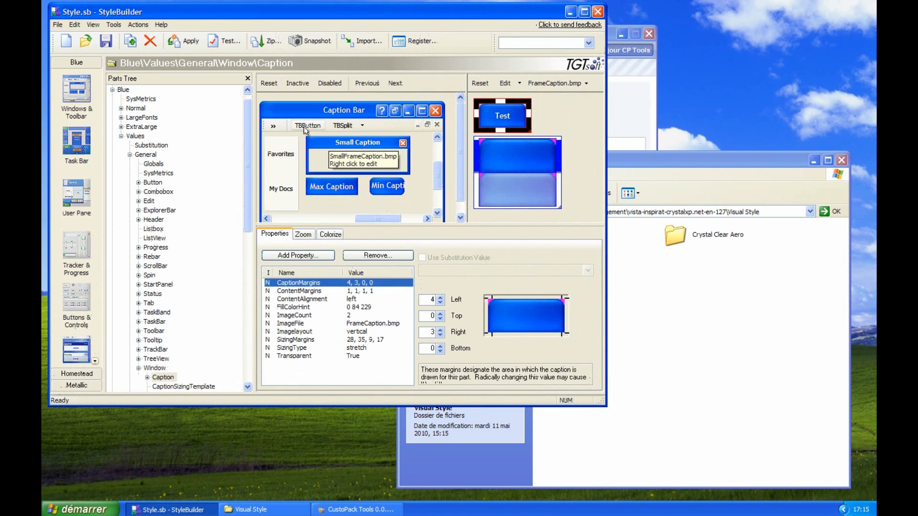
left_click(276, 105)
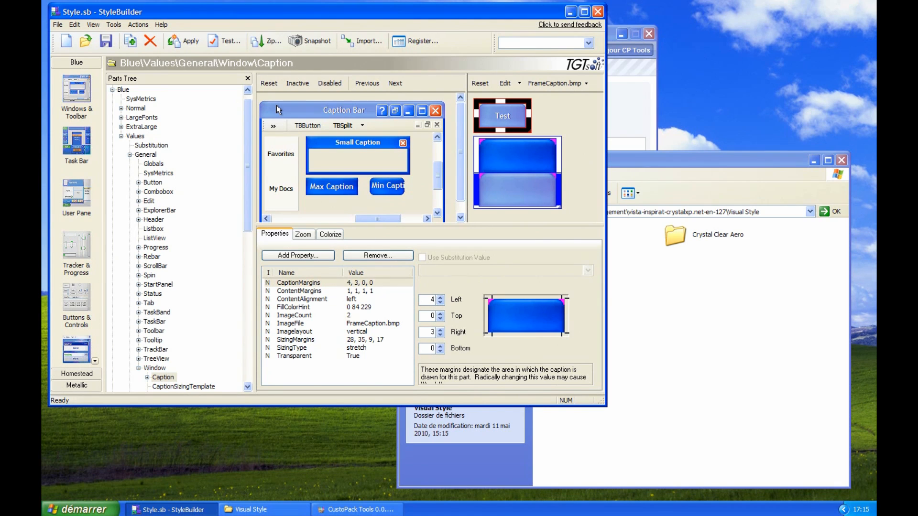
scroll(247, 101, "up", 1)
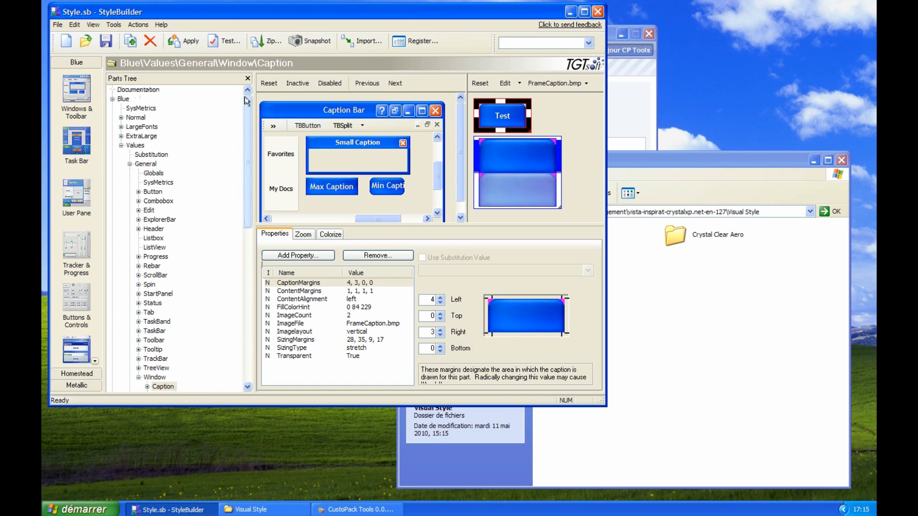
left_click(113, 100)
left_click(113, 109)
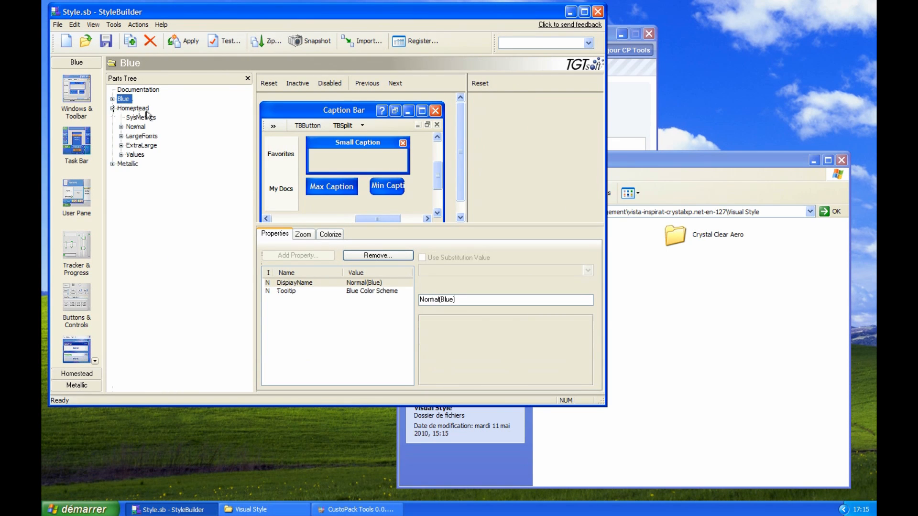
left_click(134, 108)
left_click(120, 90)
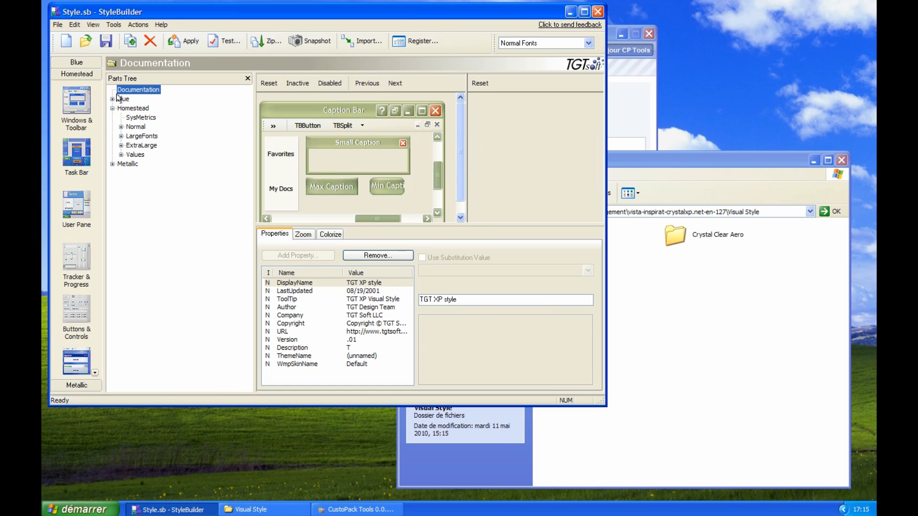
left_click(123, 99)
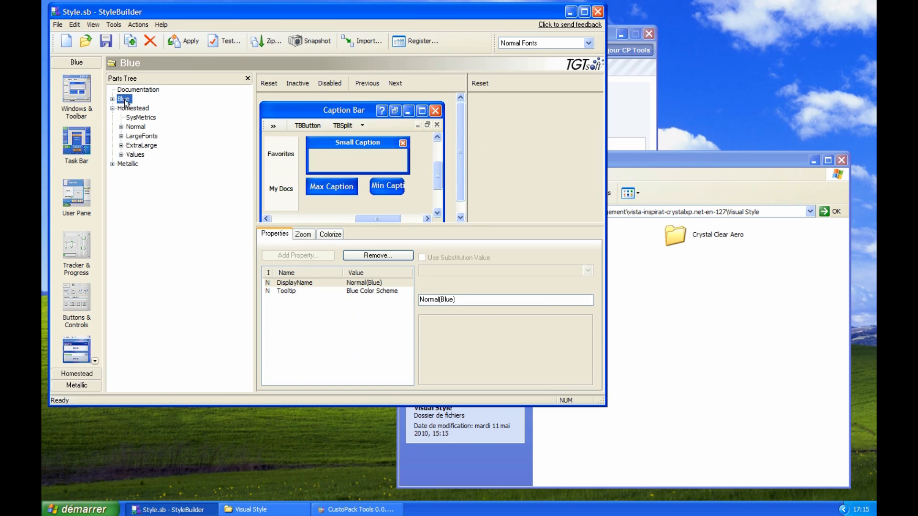
left_click(597, 11)
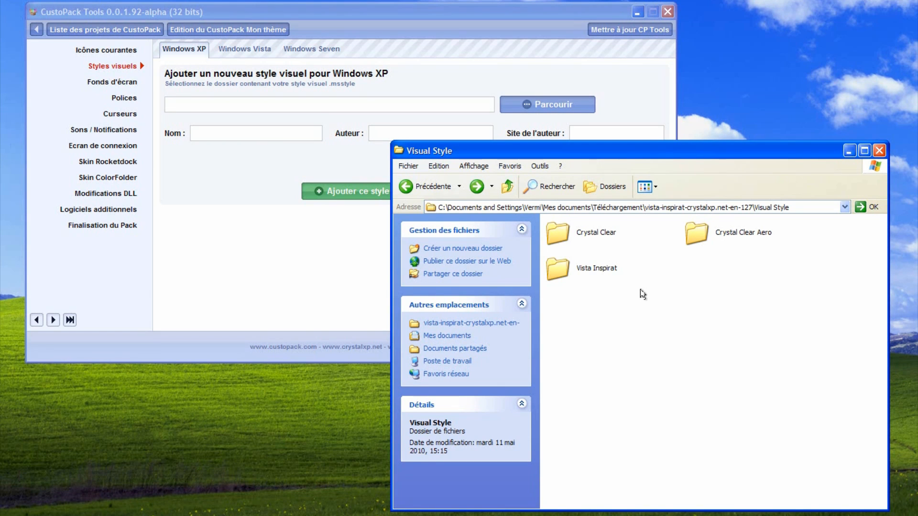
Step: Examine the Vista Inspirat folder's contents, including Vista.msstyles and the NormalColor folder inside Shell
left_click(598, 273)
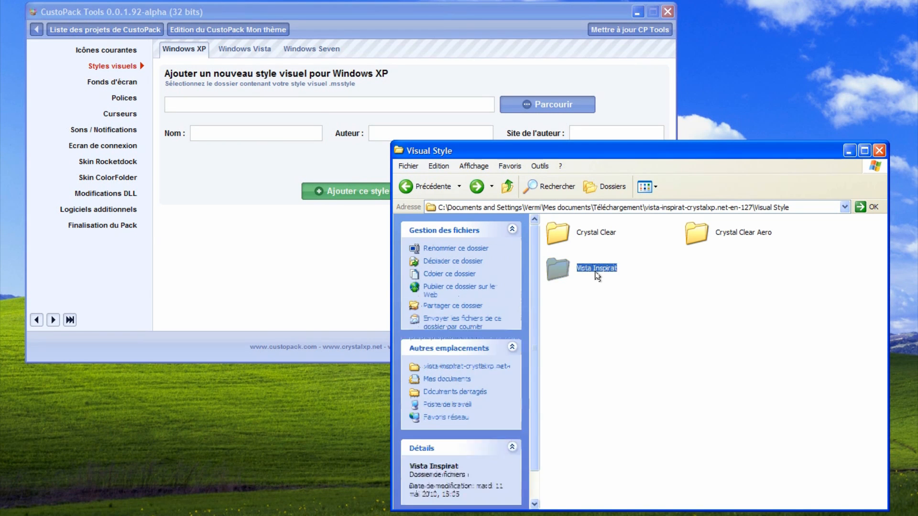
left_click(667, 265)
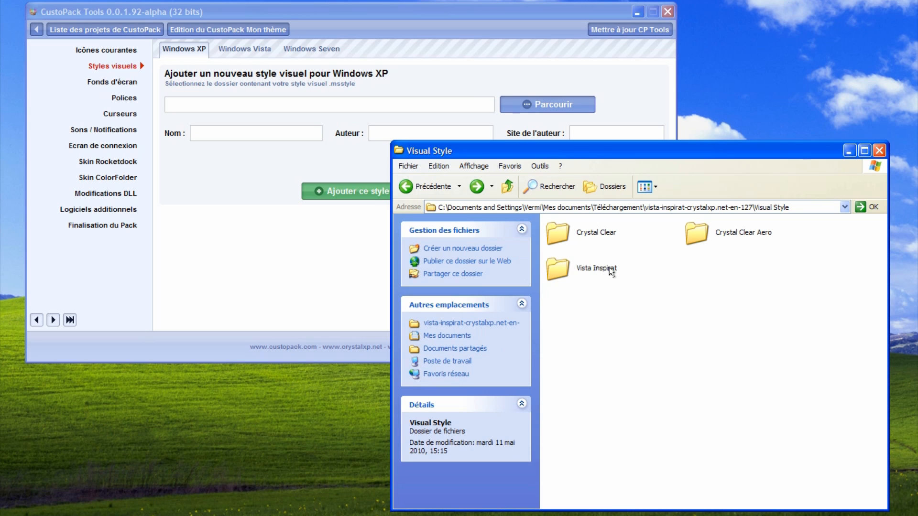
double_click(580, 268)
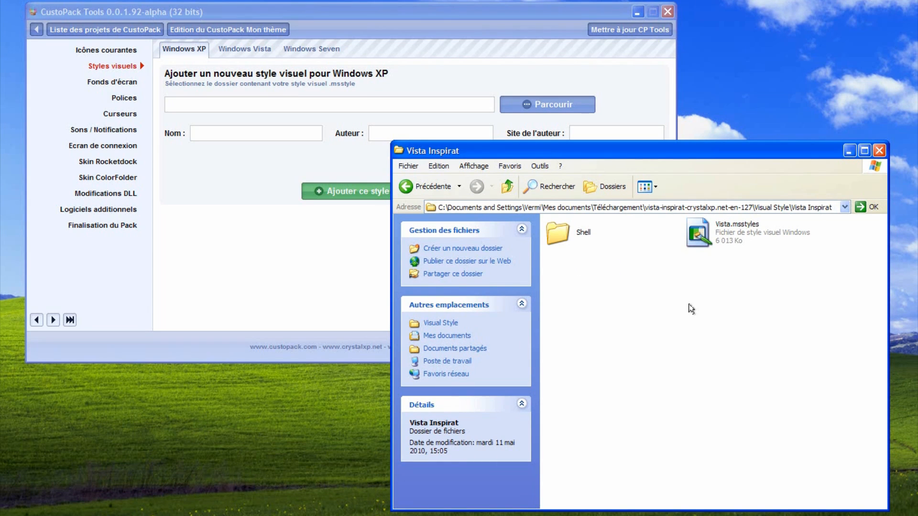
left_click(747, 239)
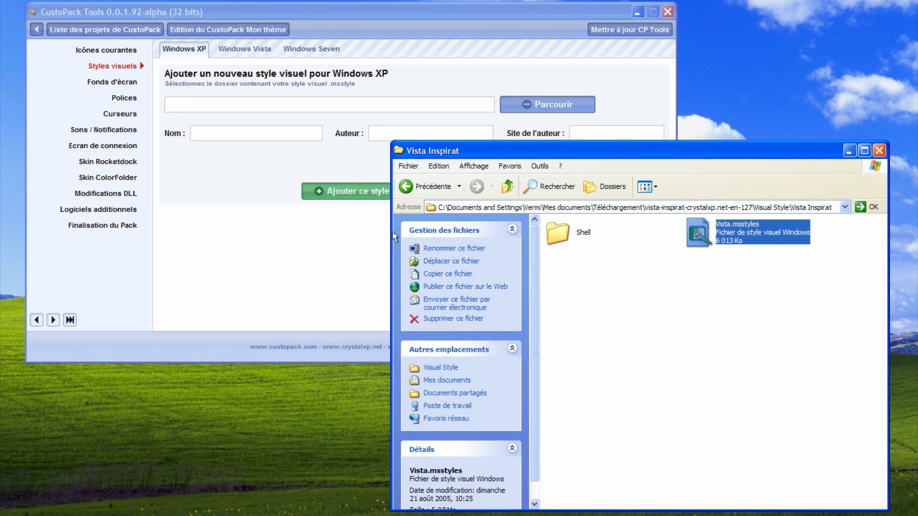
left_click(729, 377)
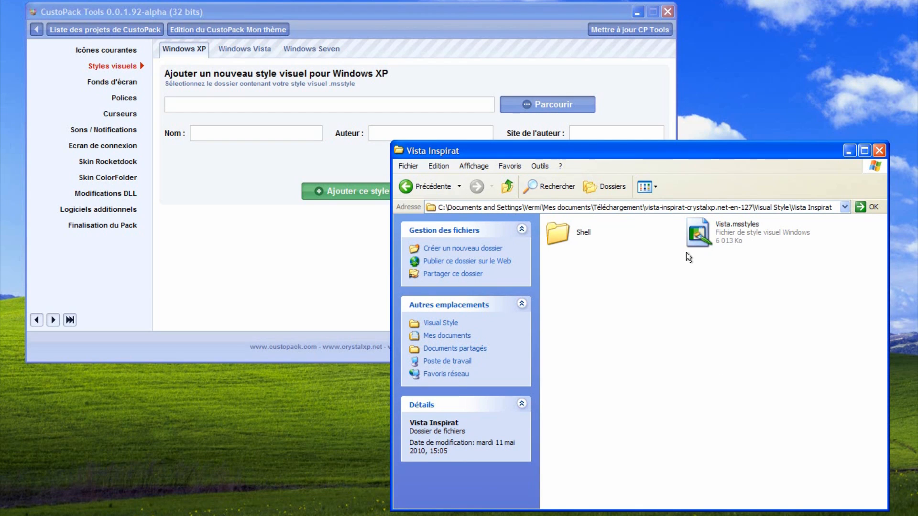
double_click(575, 236)
double_click(595, 237)
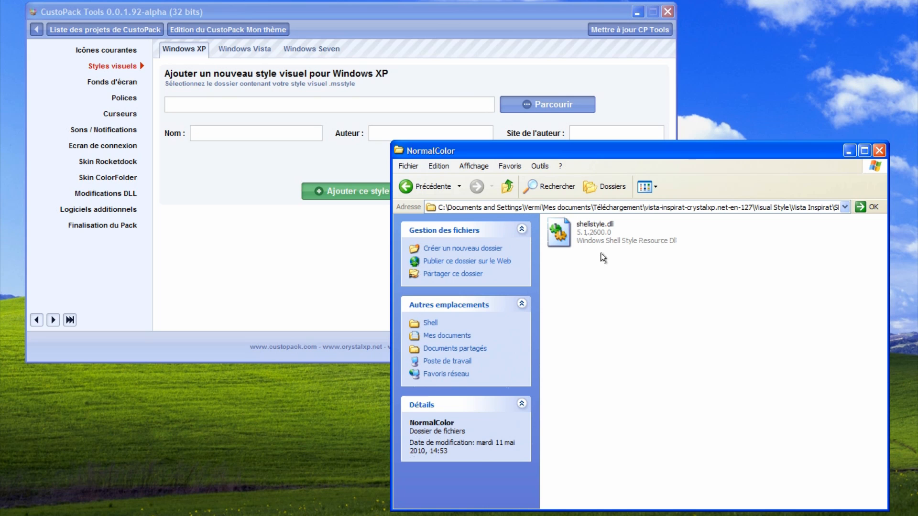
key("BackSpace")
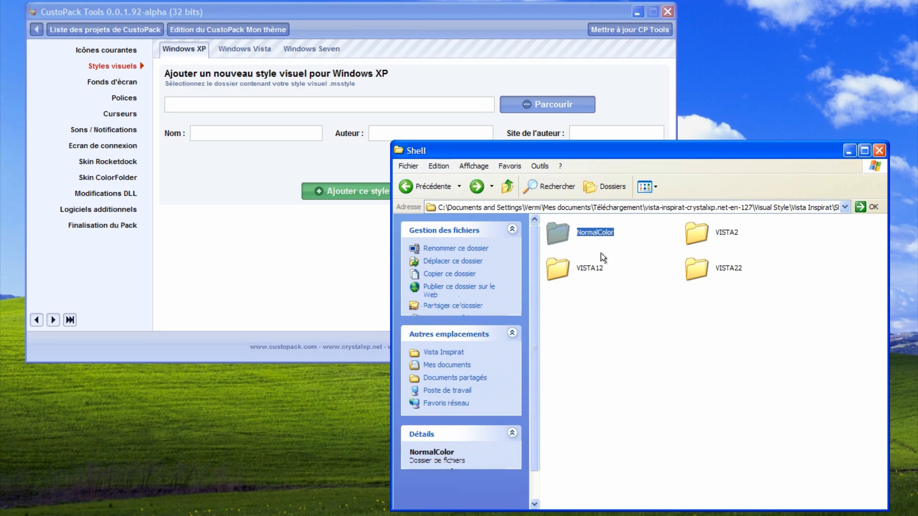
key("BackSpace")
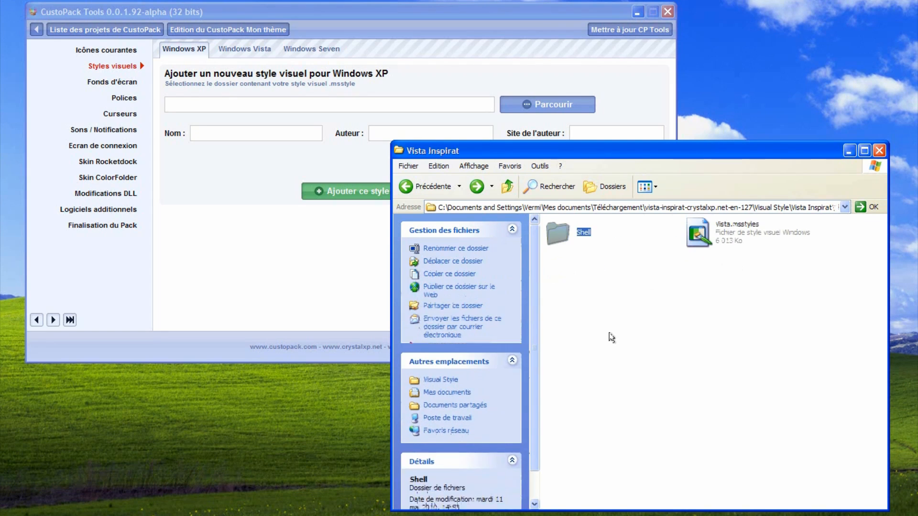
Step: Check the colour variant folders inside Shell, return to the Visual Style folder and select the Vista Inspirat folder
left_click(564, 231)
left_click(607, 250)
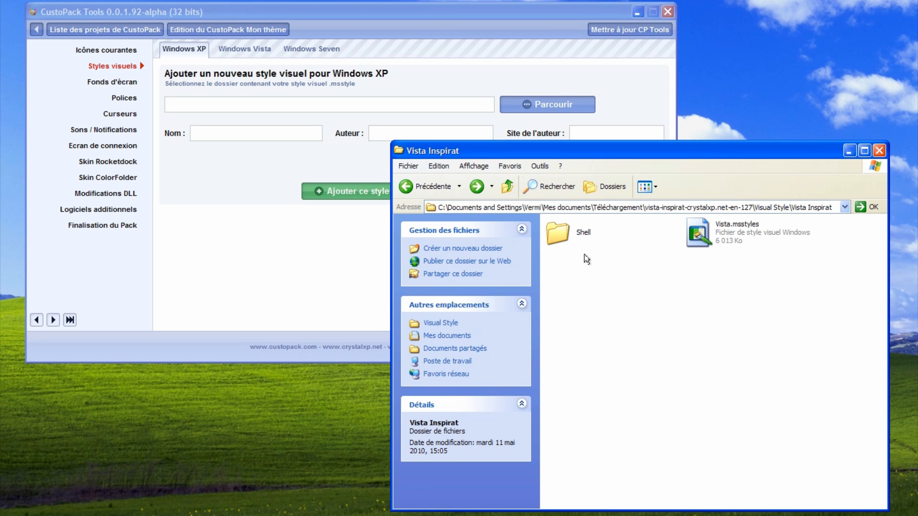
left_click(561, 239)
left_click(593, 266)
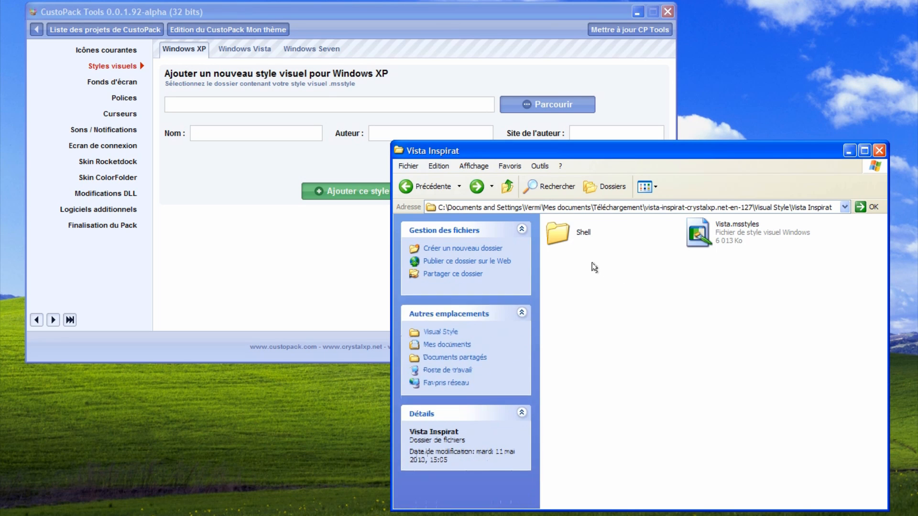
double_click(561, 239)
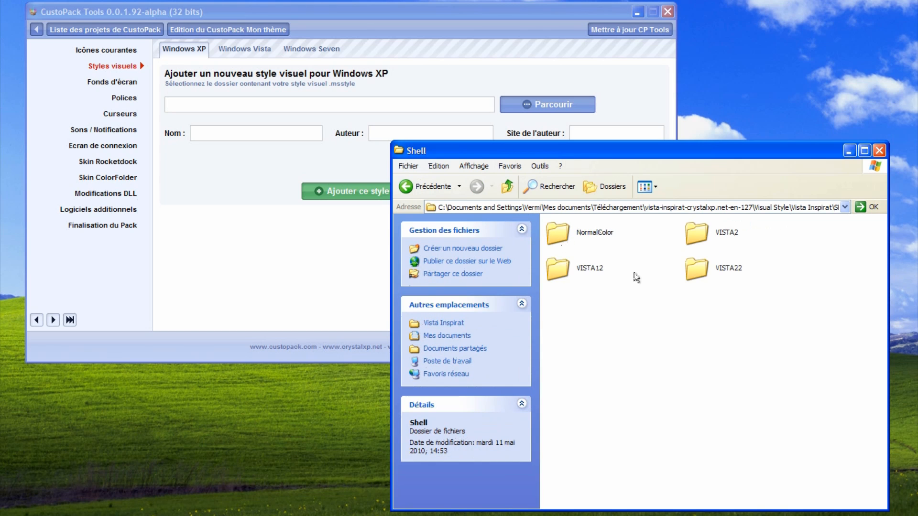
key("BackSpace")
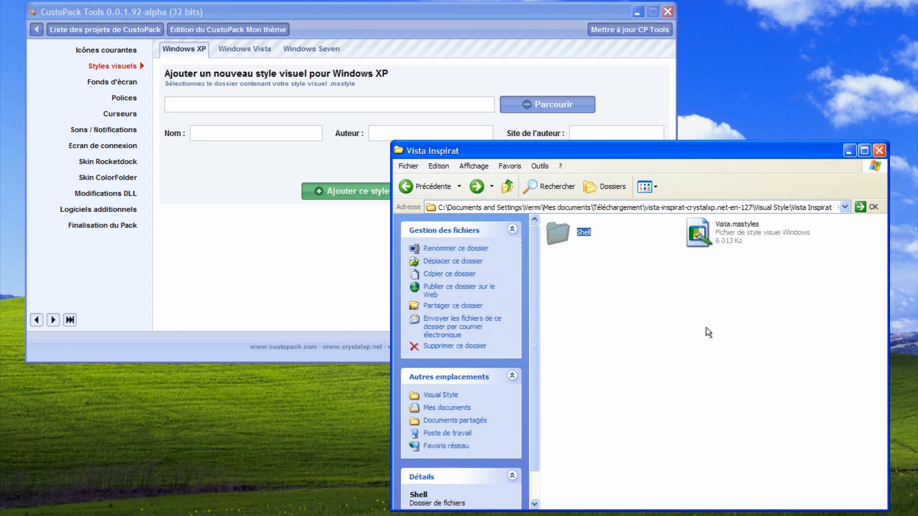
key("BackSpace")
left_click(598, 317)
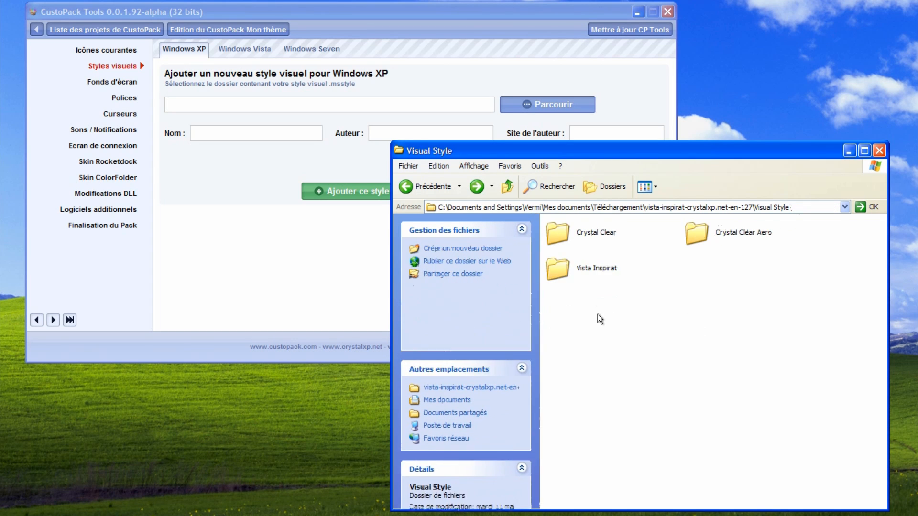
left_click(595, 270)
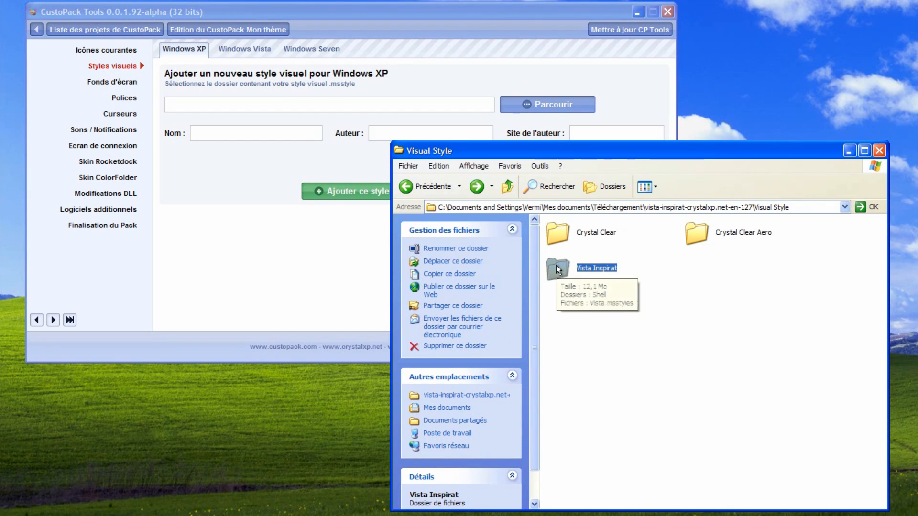
Step: Add the Vista Inspirat folder to the project as a Windows XP visual style named Vista Inspirat, with its author filled in
left_click_drag(556, 265, 322, 106)
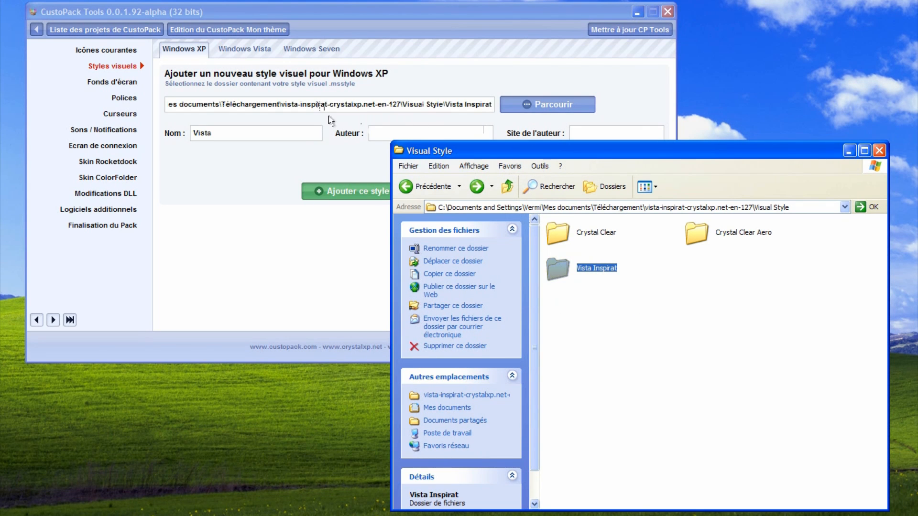
left_click(291, 168)
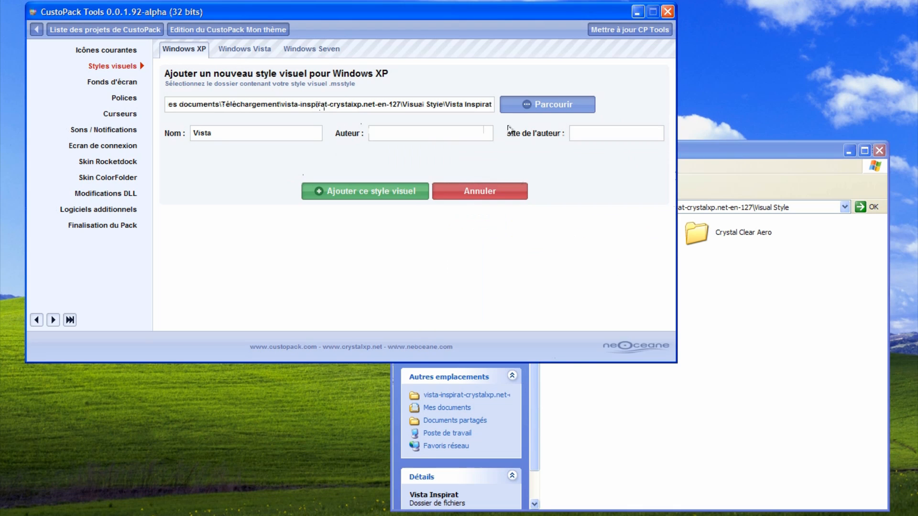
left_click(536, 105)
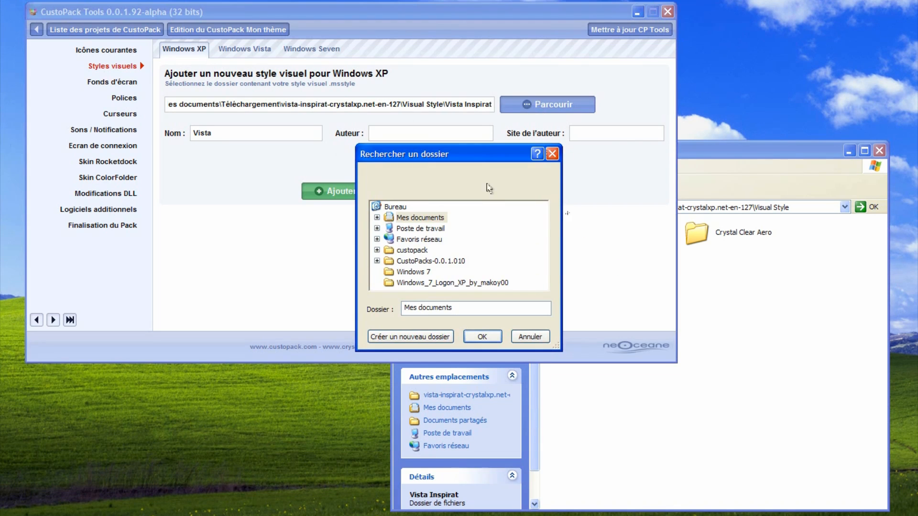
left_click(525, 337)
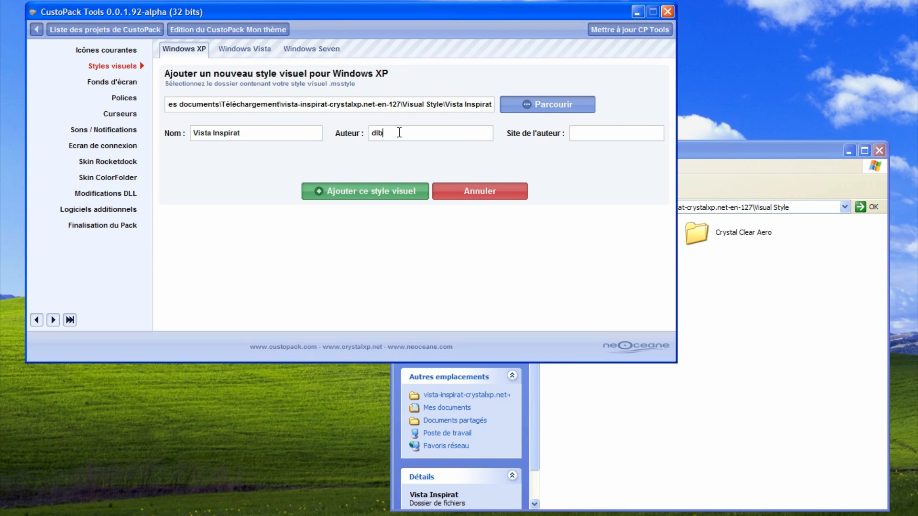
left_click(611, 134)
left_click(390, 187)
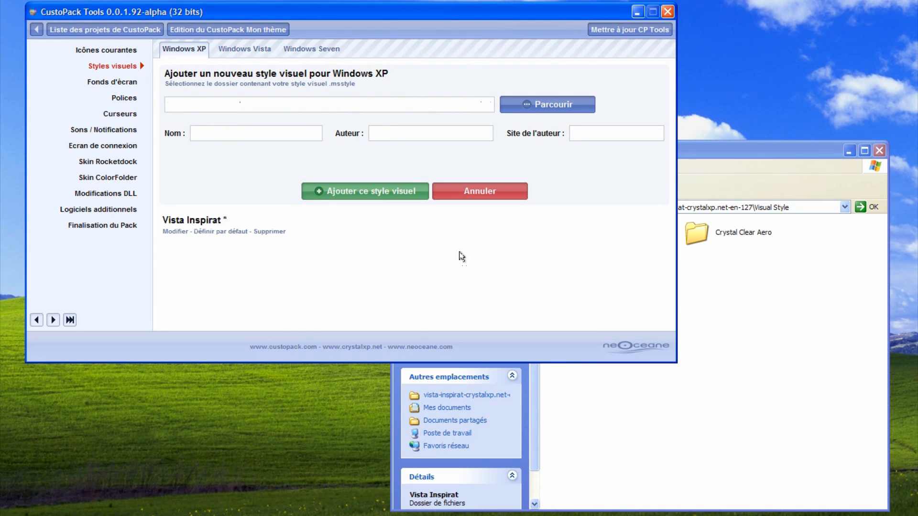
Step: Examine the Crystal Clear folder's contents, including its Shell subfolder, and return to the Visual Style folder
left_click(739, 279)
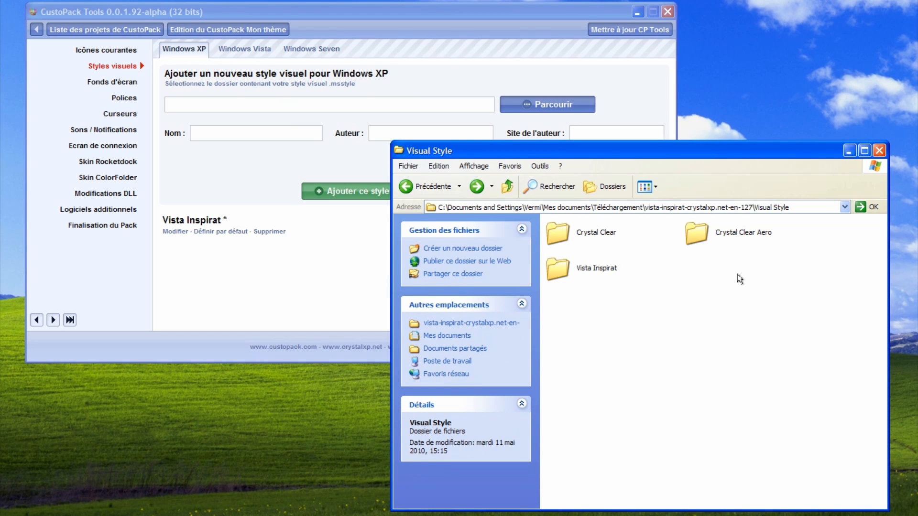
double_click(605, 237)
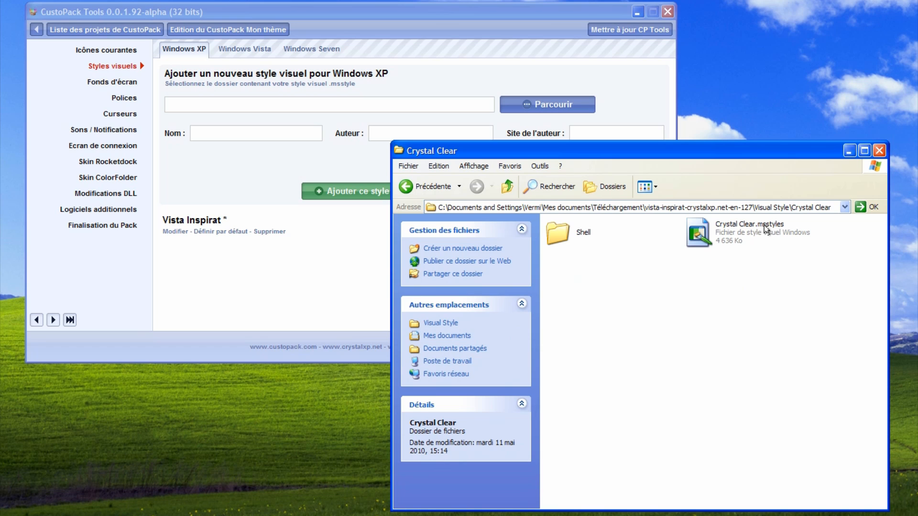
double_click(569, 233)
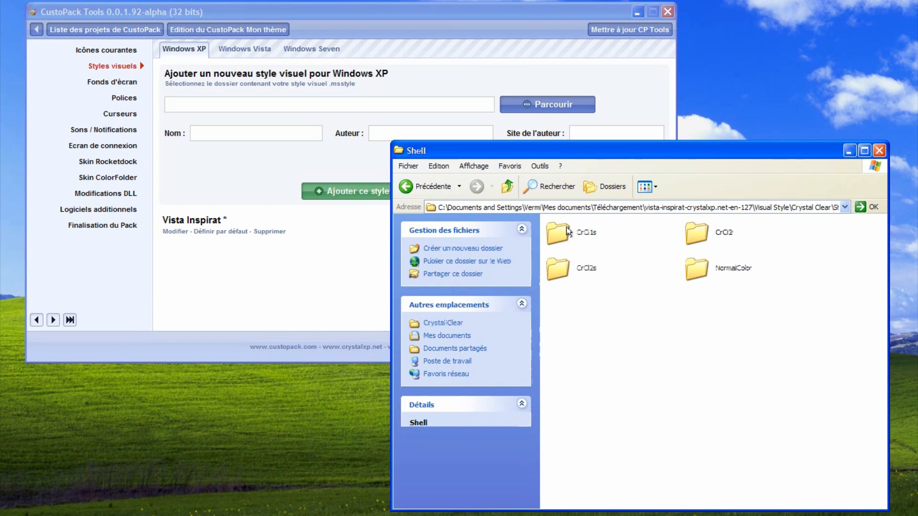
key("BackSpace")
key("BackSpace")
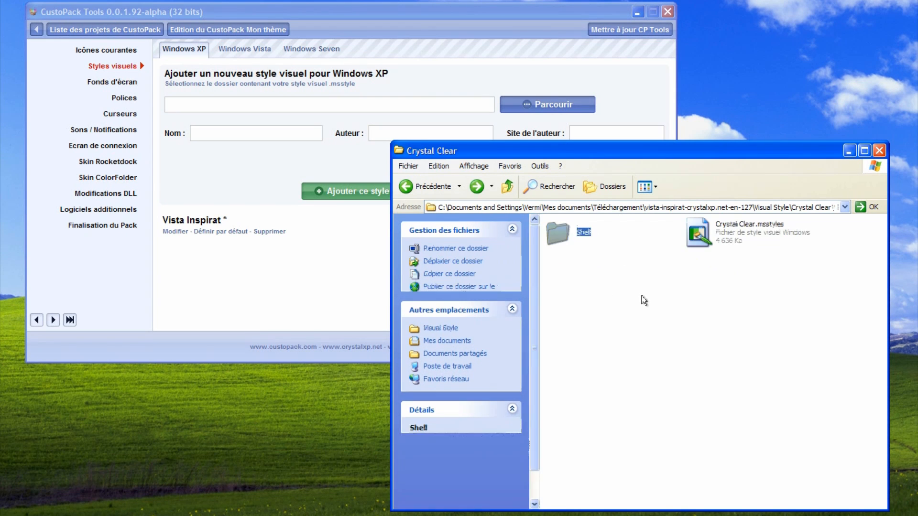
Step: Add the Crystal Clear folder as a second Windows XP visual style, with its author filled in
left_click(560, 234)
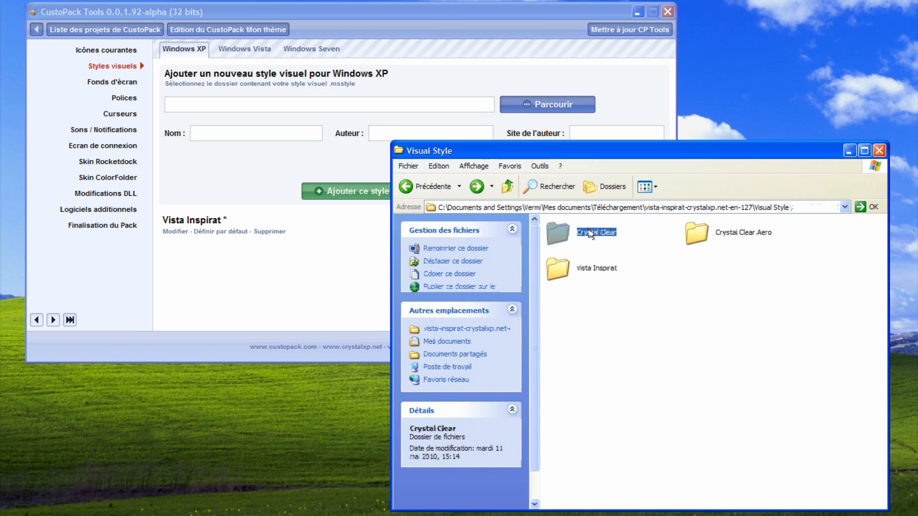
left_click_drag(559, 234, 280, 105)
left_click(379, 129)
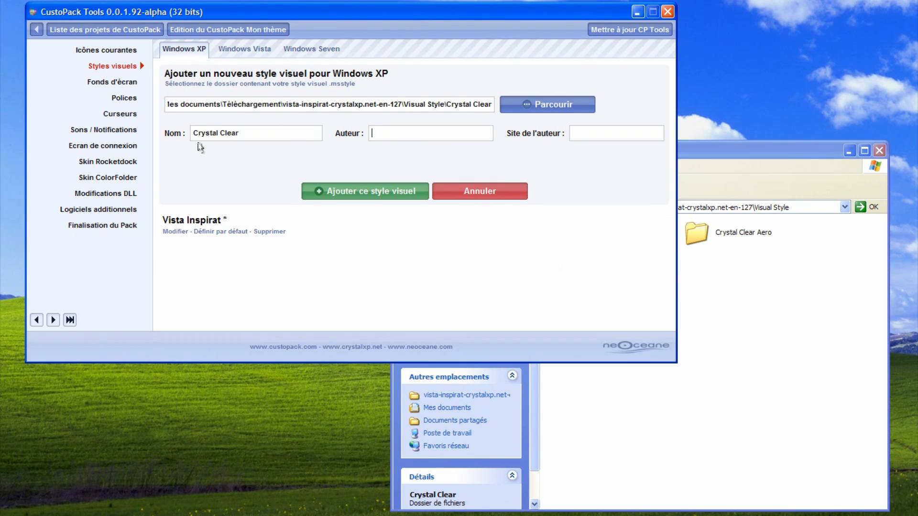
type("ds")
left_click(378, 193)
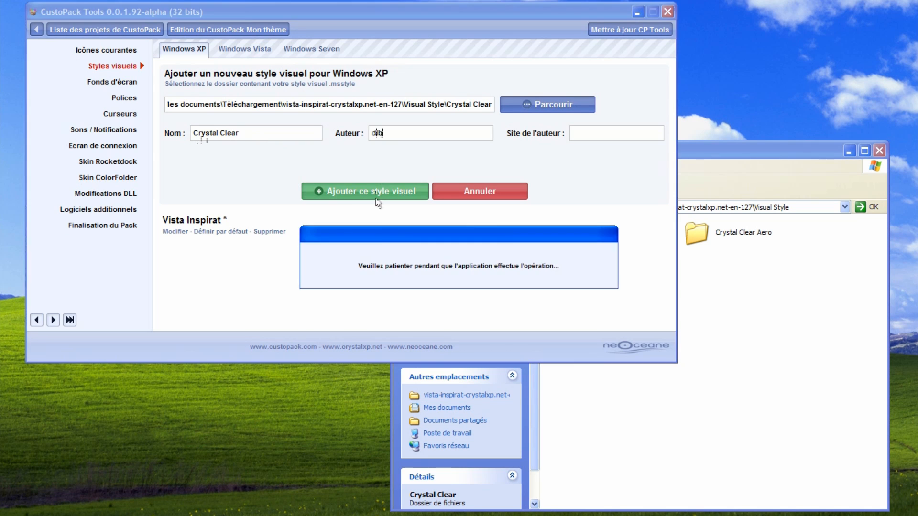
Step: Delete the Crystal Clear visual style from the project's Windows XP styles
left_click(175, 232)
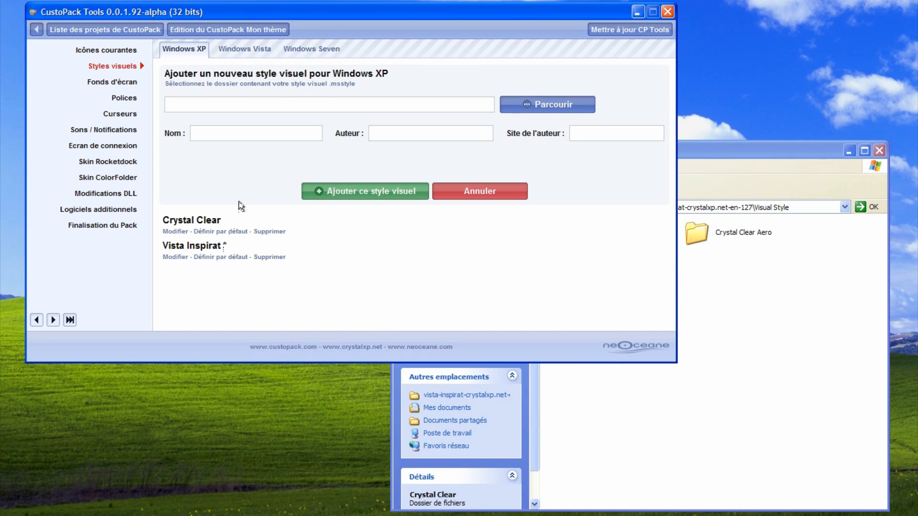
left_click(225, 232)
left_click(269, 232)
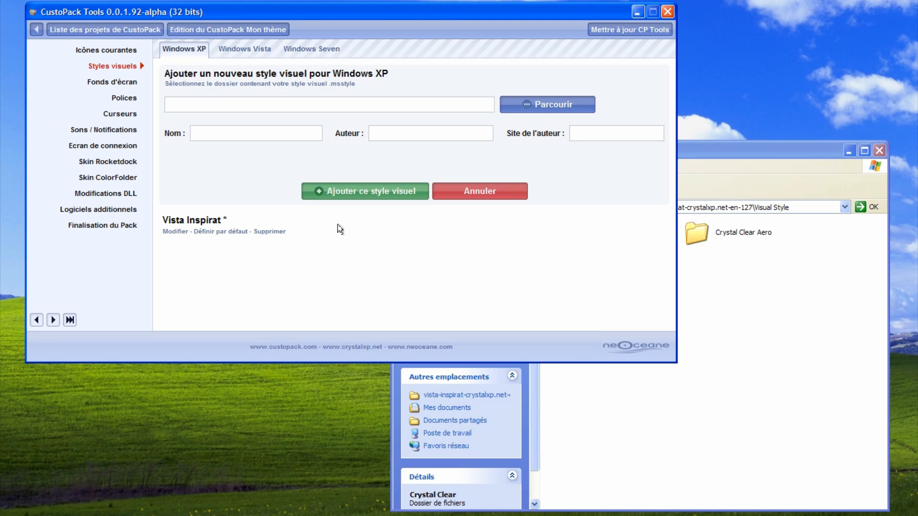
Step: Open the project's Polices section and bring up the Fonts folder of the vista-inspirat download
left_click(126, 98)
left_click(194, 85)
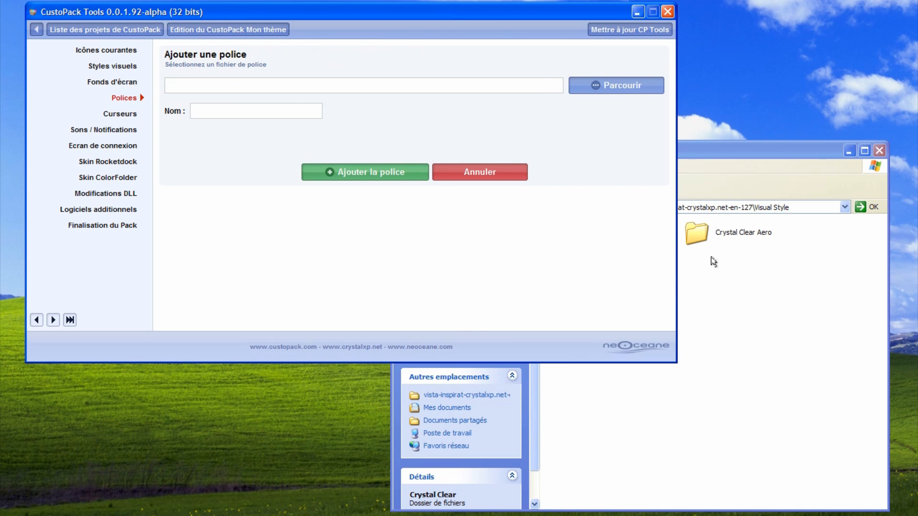
left_click(689, 266)
left_click(609, 271)
double_click(610, 275)
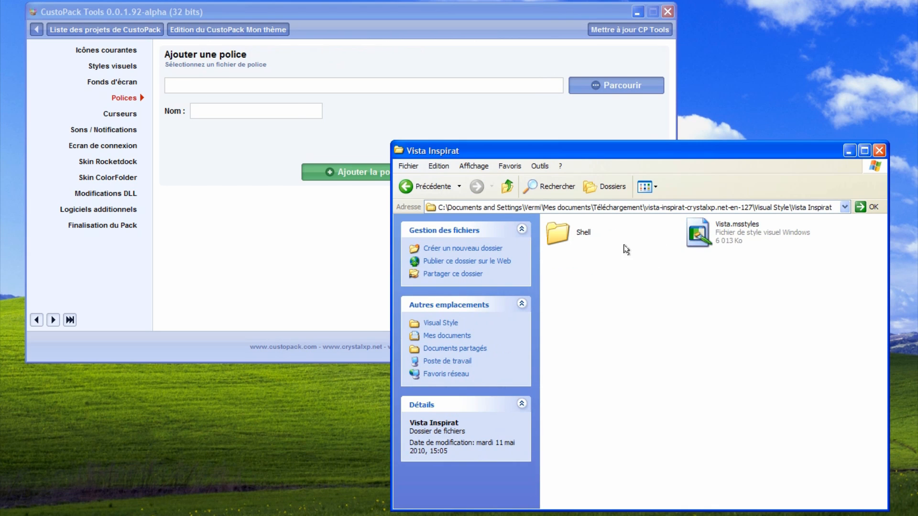
key("BackSpace")
key("BackSpace")
double_click(586, 235)
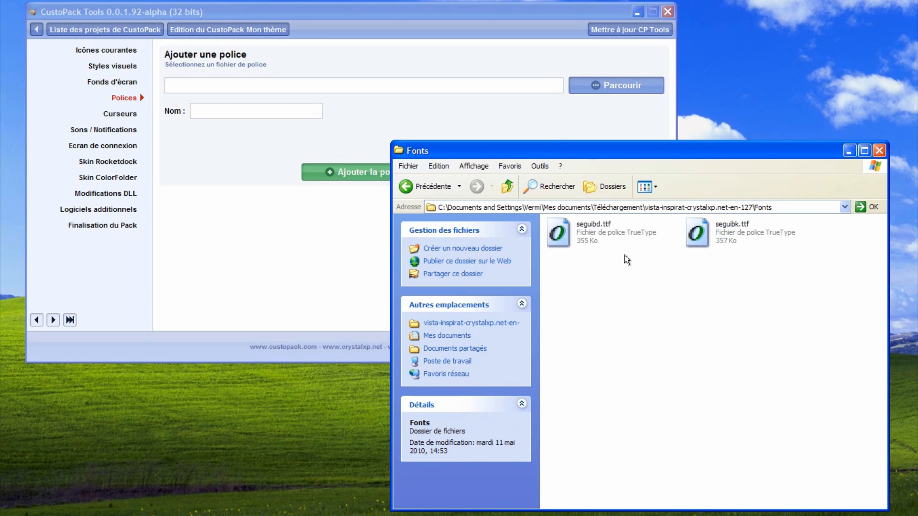
Step: Add the font file seguibd.ttf to the project under the name seguibd
left_click_drag(607, 245, 333, 85)
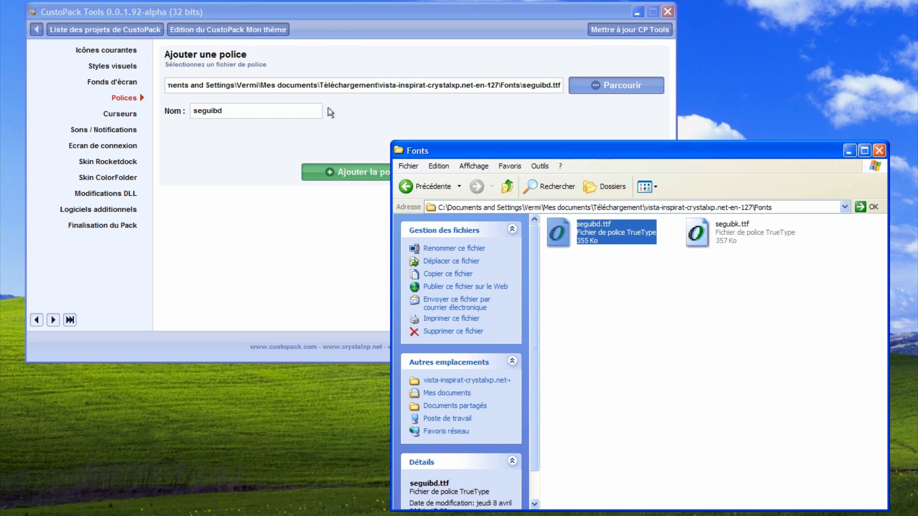
left_click(371, 107)
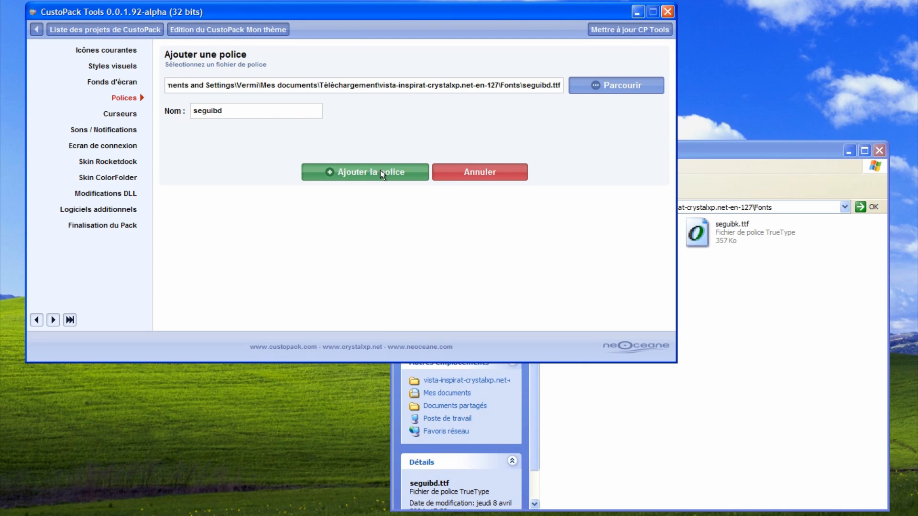
left_click(380, 171)
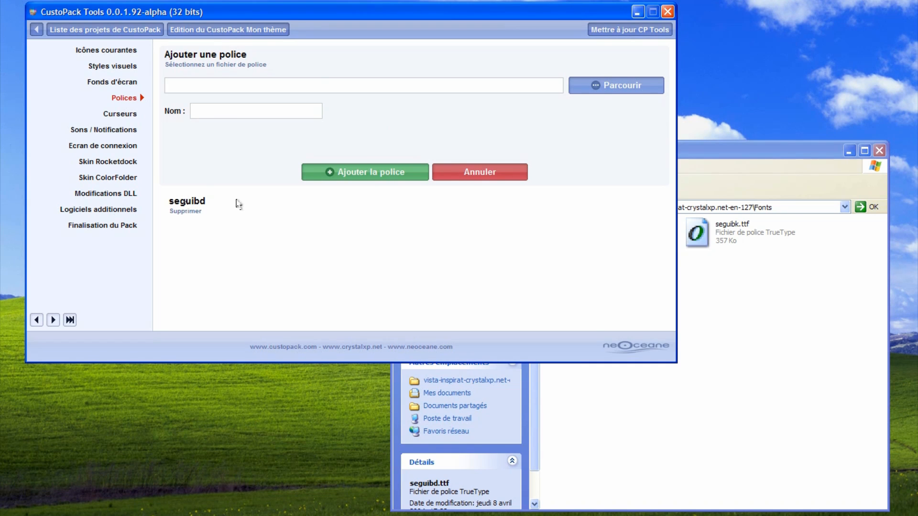
Step: Add seguibk.ttf to the project's fonts under the name seguibk, and return to the Styles visuels section
left_click(804, 238)
left_click(725, 236)
left_click_drag(726, 236, 315, 85)
left_click(354, 120)
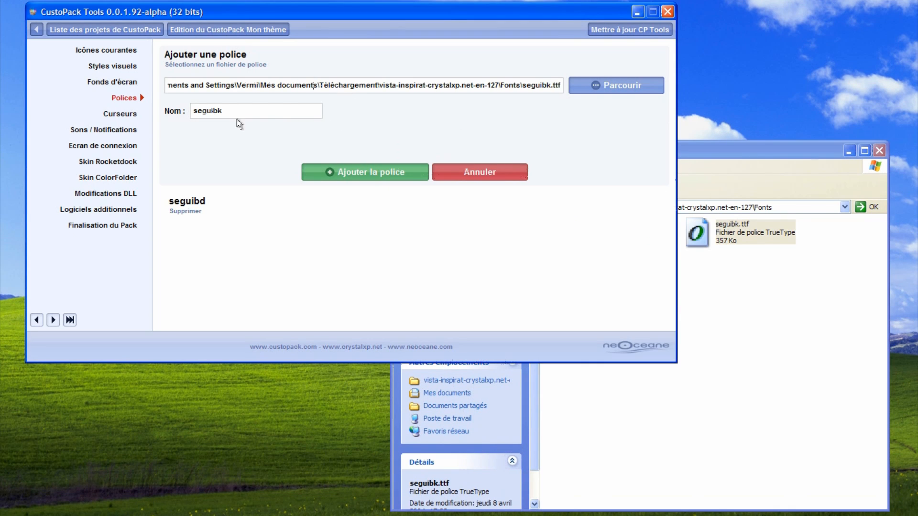
left_click(329, 179)
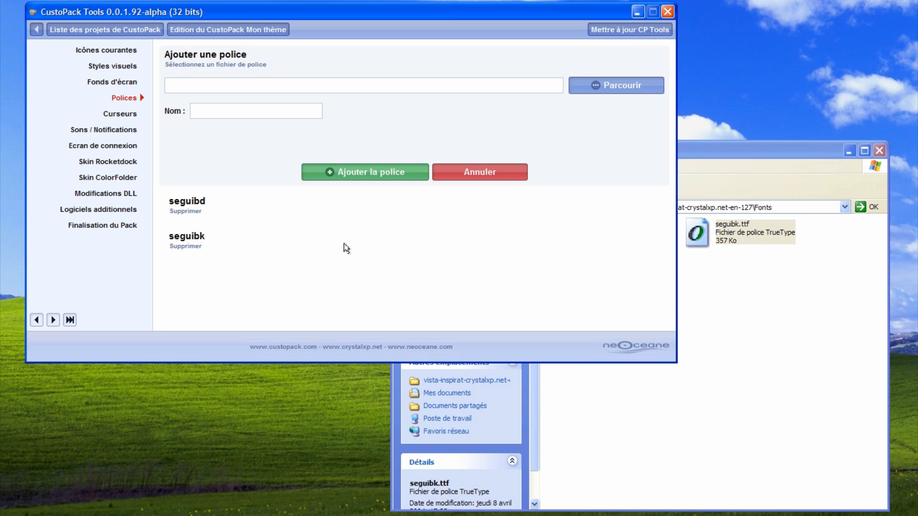
left_click(123, 68)
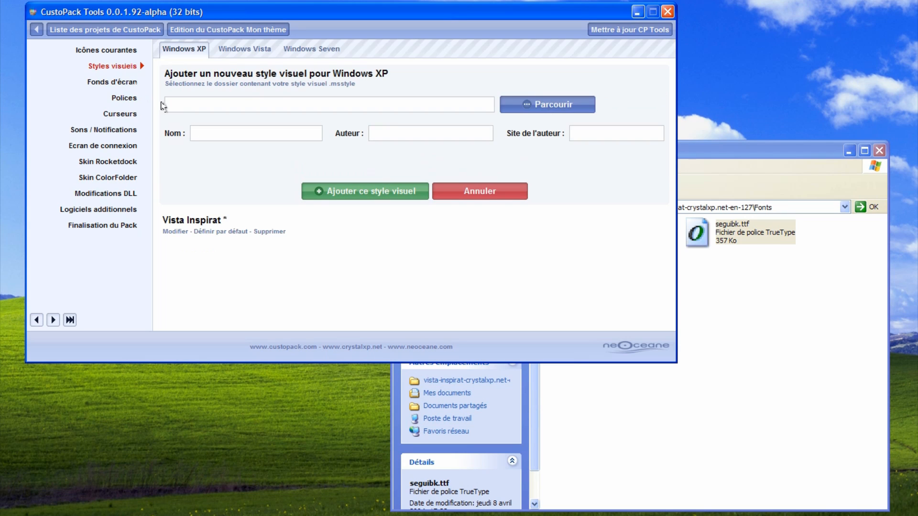